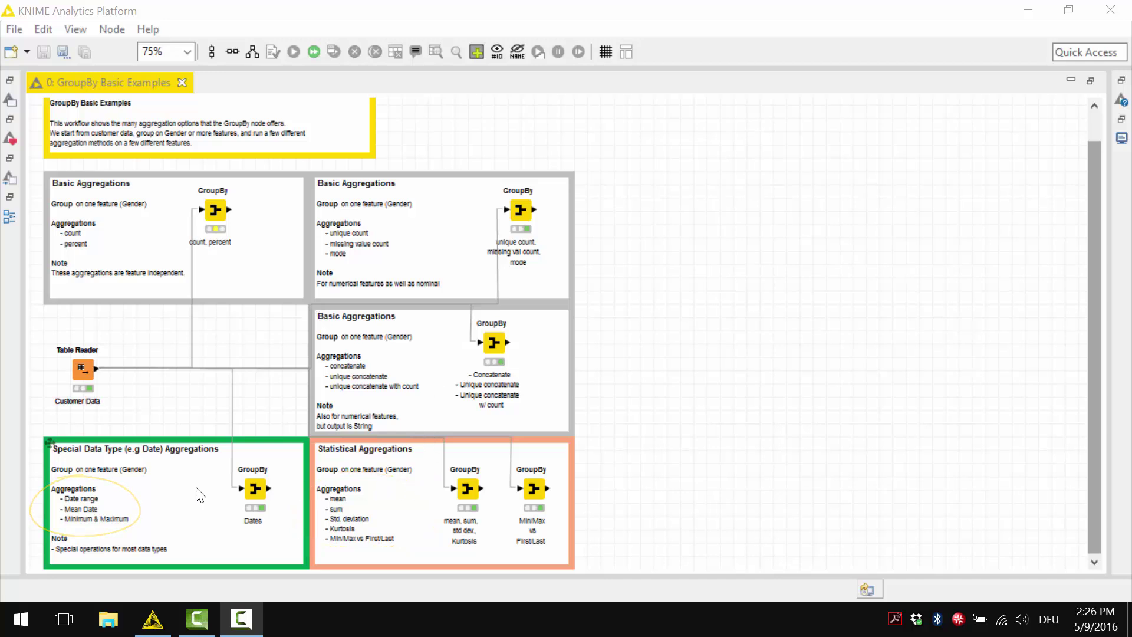
Set the GroupBy Basic Examples workflow zoom level to 100%
{"action": "left_click", "coordinate": [187, 52]}
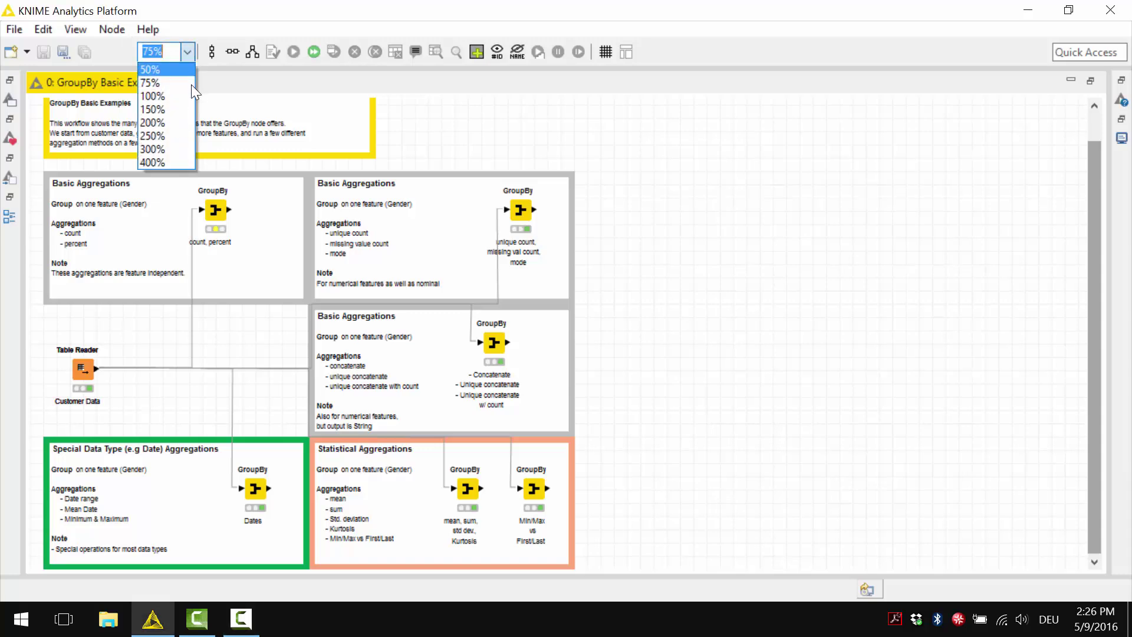
{"action": "left_click", "coordinate": [152, 96]}
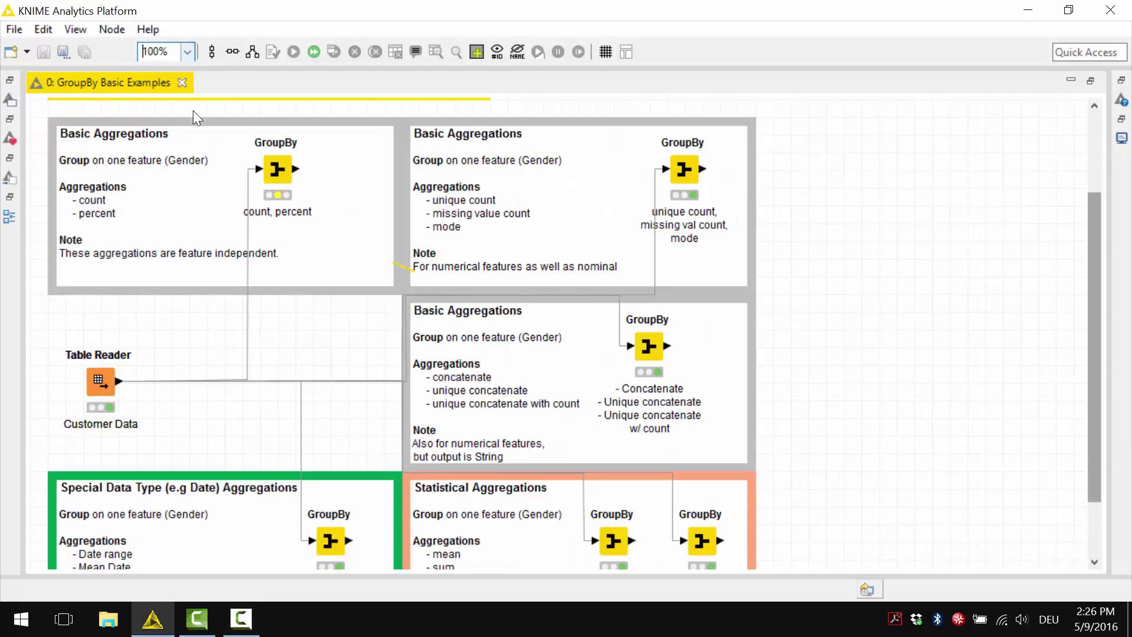
Open the configuration dialog of the count, percent GroupBy node with F6
{"action": "key", "text": "F6"}
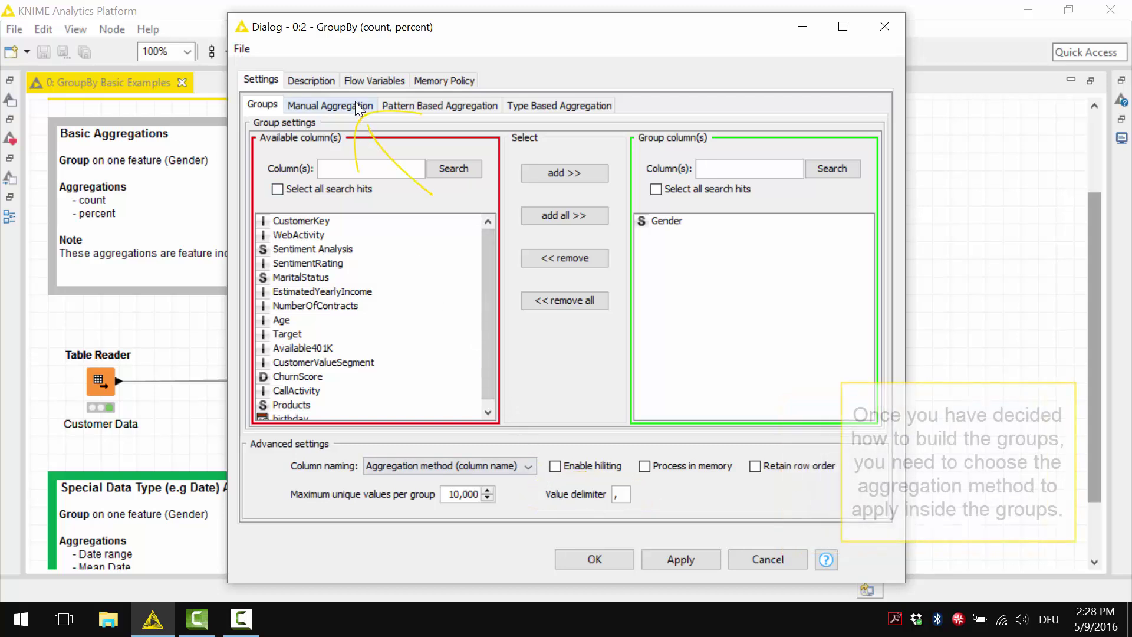
Add CustomerKey as a second Manual Aggregation row, which defaults to Mean
{"action": "left_click", "coordinate": [330, 105]}
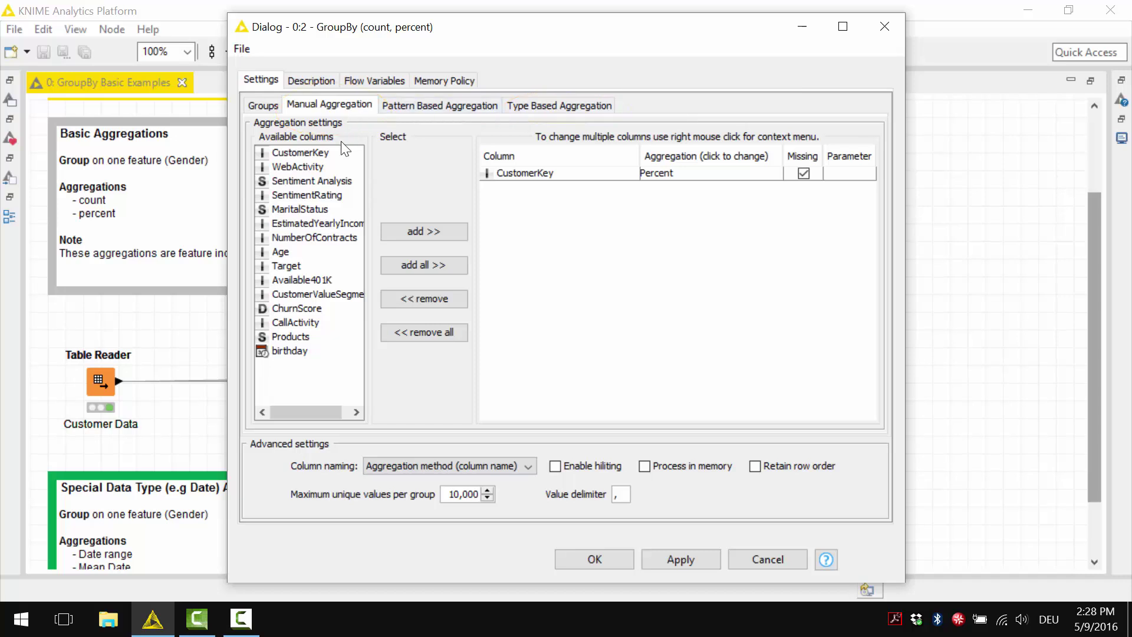
{"action": "left_click", "coordinate": [301, 152]}
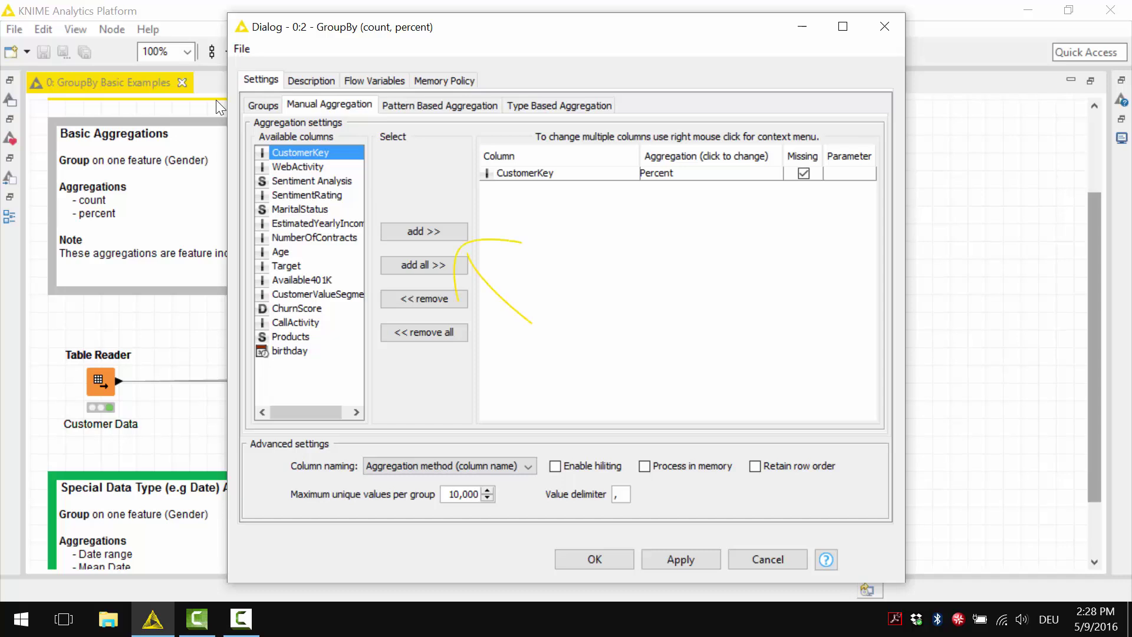
{"action": "left_click", "coordinate": [422, 231]}
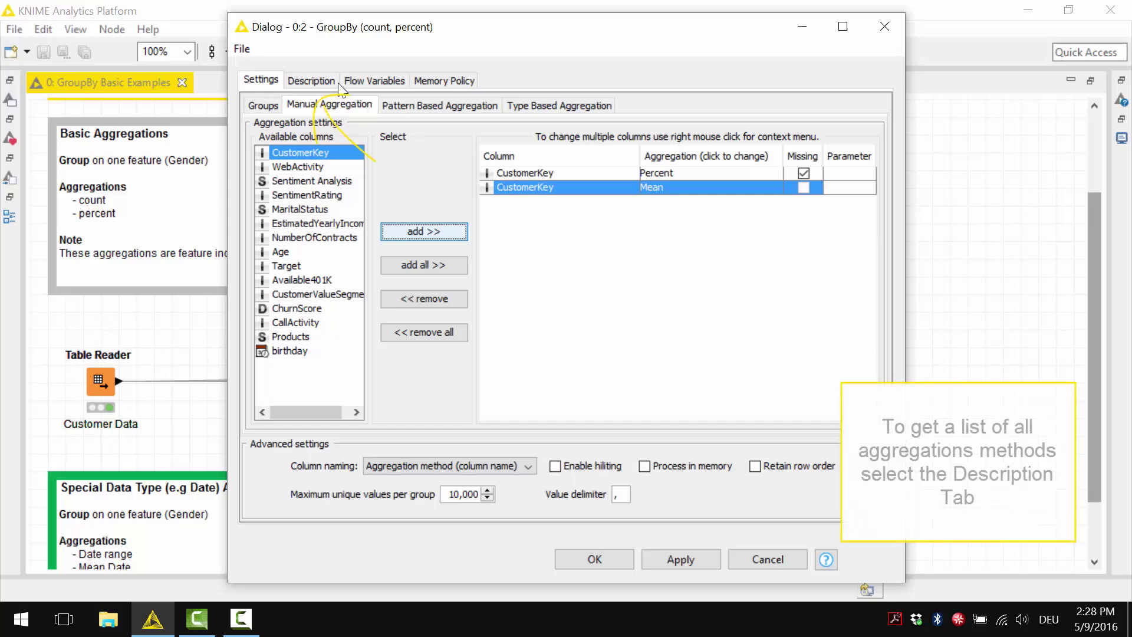
Review the aggregation method descriptions, then open the method list for the second CustomerKey row
{"action": "left_click", "coordinate": [311, 80]}
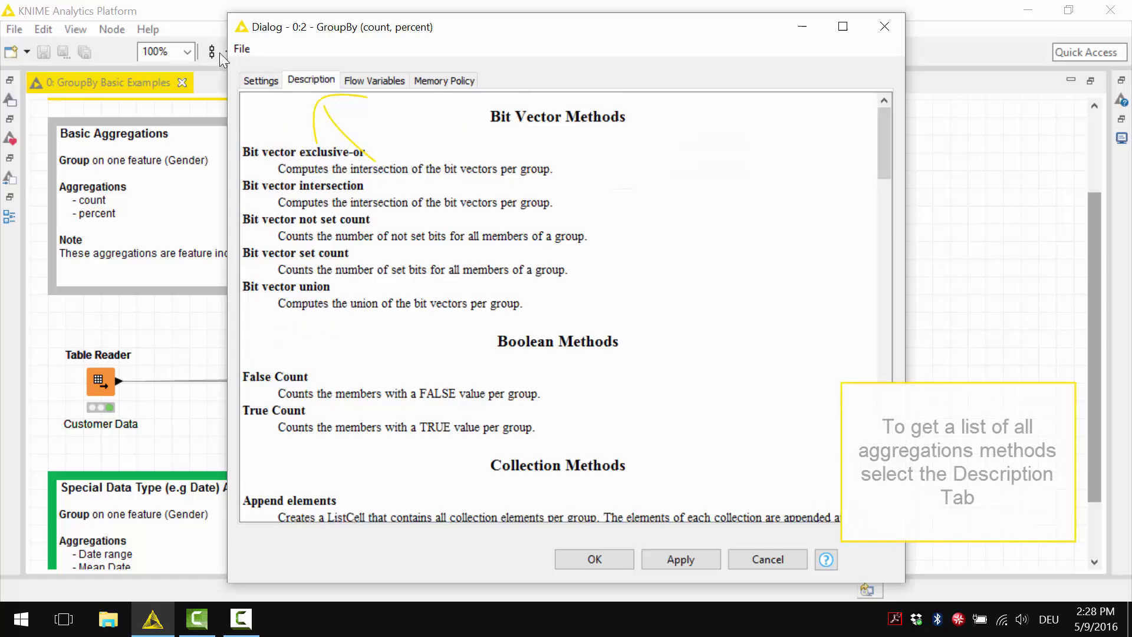
{"action": "left_click", "coordinate": [261, 80]}
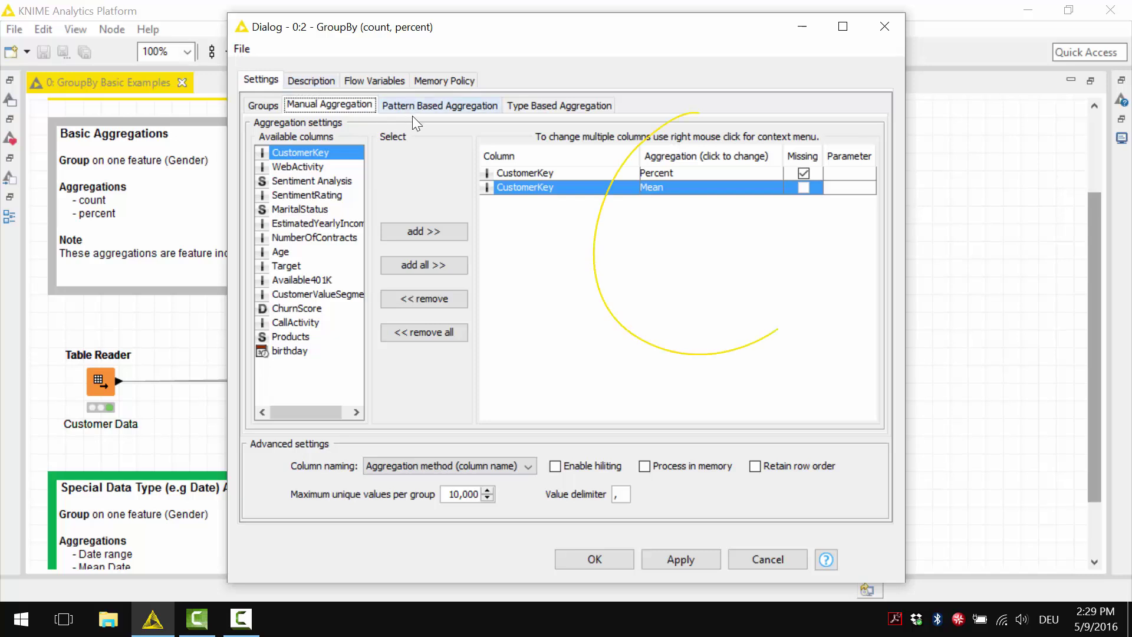
{"action": "left_click", "coordinate": [658, 187]}
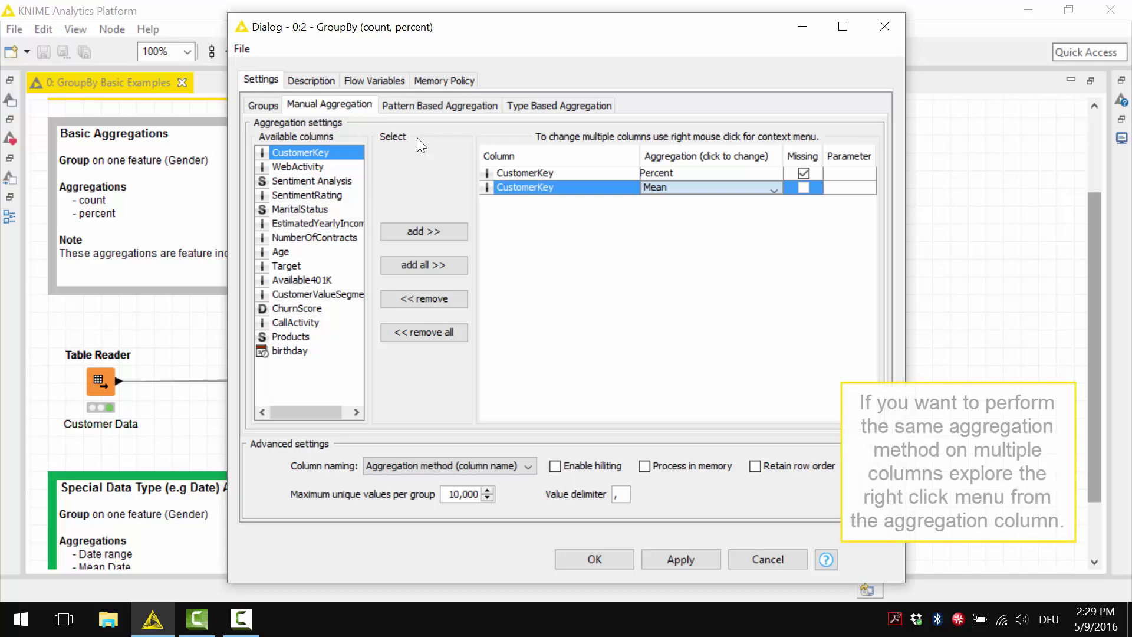
{"action": "right_click", "coordinate": [618, 187]}
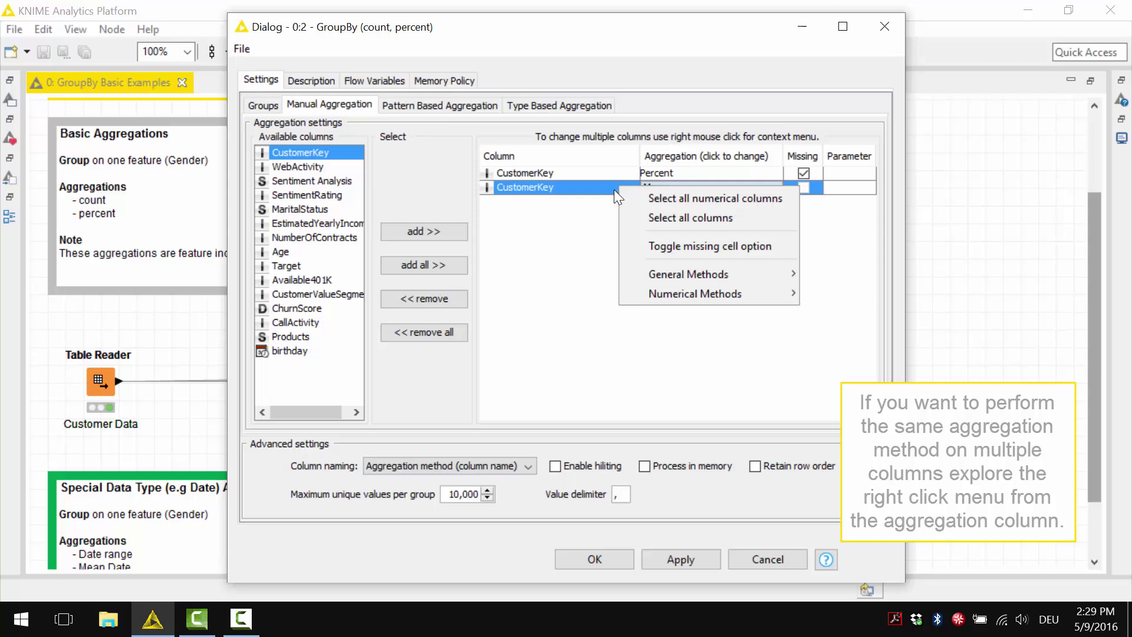
{"action": "key", "text": "Escape"}
{"action": "left_click", "coordinate": [743, 189]}
{"action": "scroll", "coordinate": [767, 221], "scroll_direction": "up", "scroll_amount": 3}
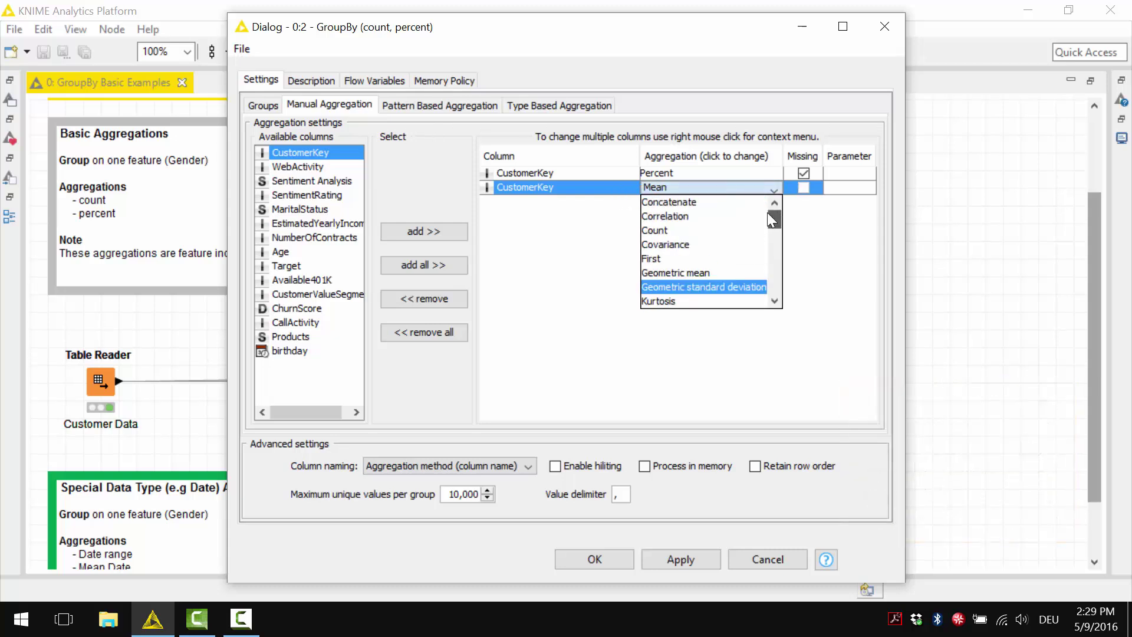
Aggregate the second CustomerKey with Count, including missing values, and apply the settings
{"action": "left_click", "coordinate": [725, 230]}
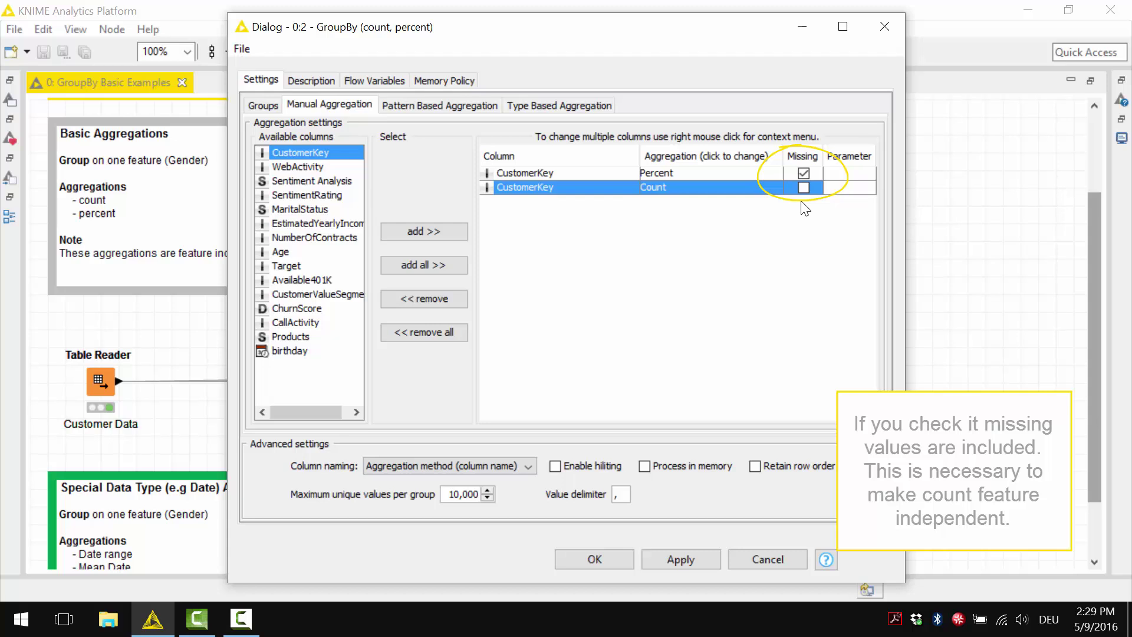
{"action": "left_click", "coordinate": [803, 188]}
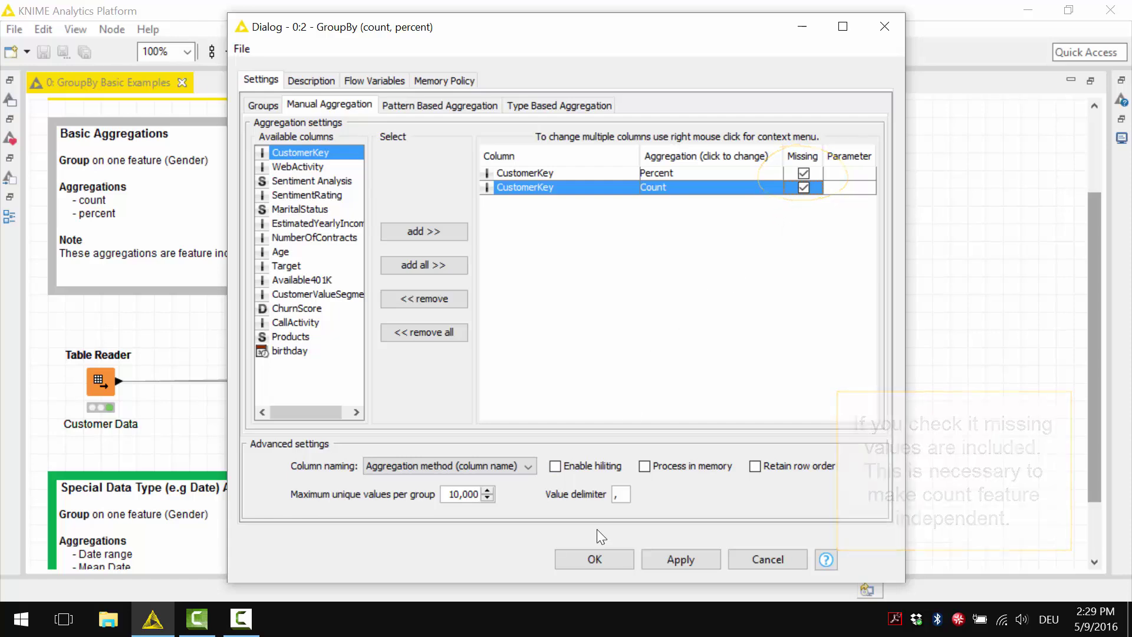
{"action": "left_click", "coordinate": [595, 559]}
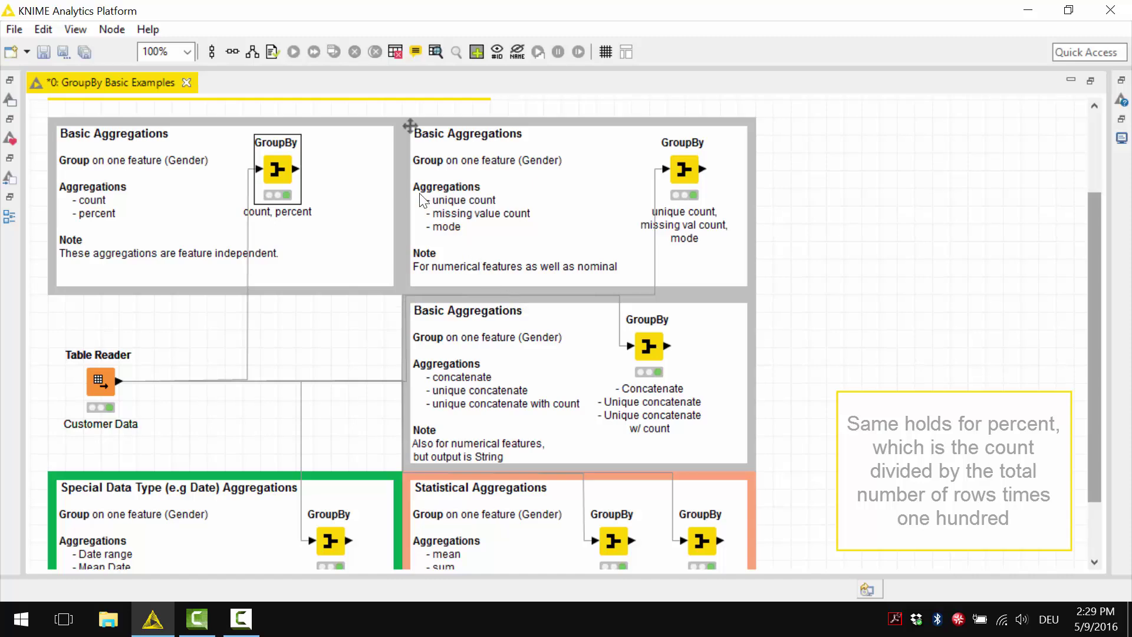
View the node's output: F 49.984 and 7581, M 50.016 and 7586
{"action": "right_click", "coordinate": [289, 170]}
{"action": "left_click", "coordinate": [360, 473]}
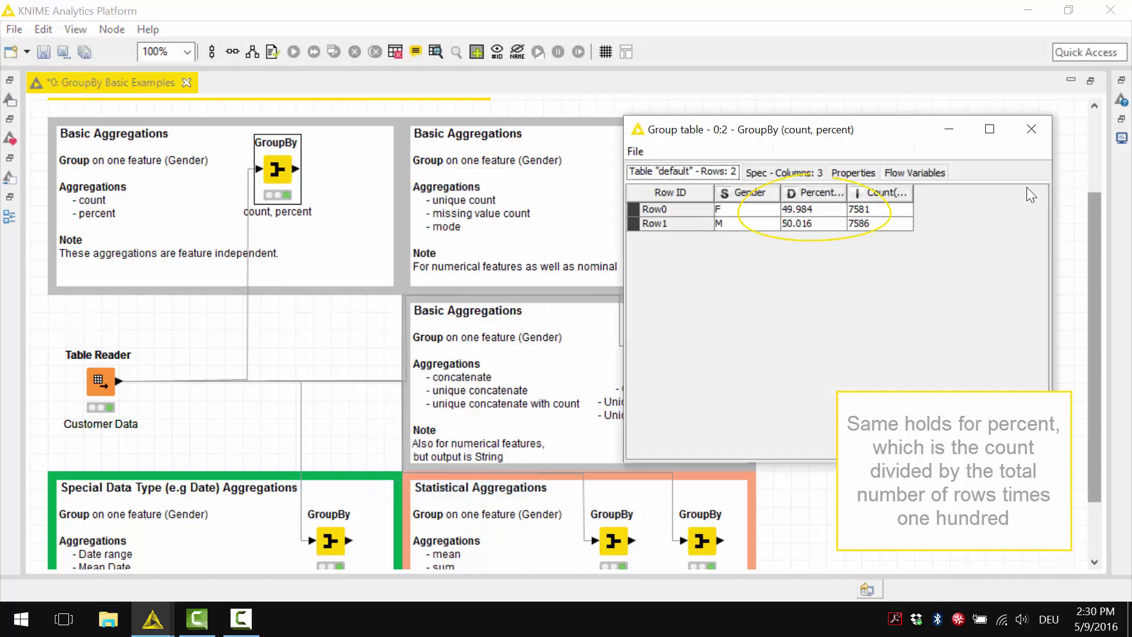
{"action": "left_click", "coordinate": [1030, 129]}
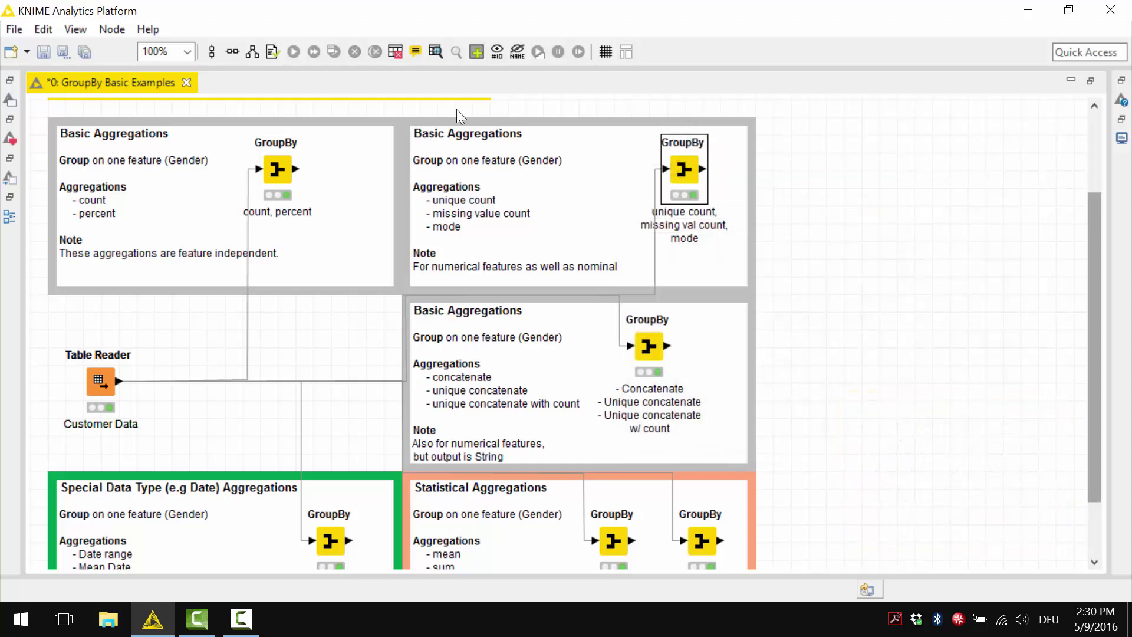
Check the unique count GroupBy node's settings and open its results table
{"action": "double_click", "coordinate": [683, 169]}
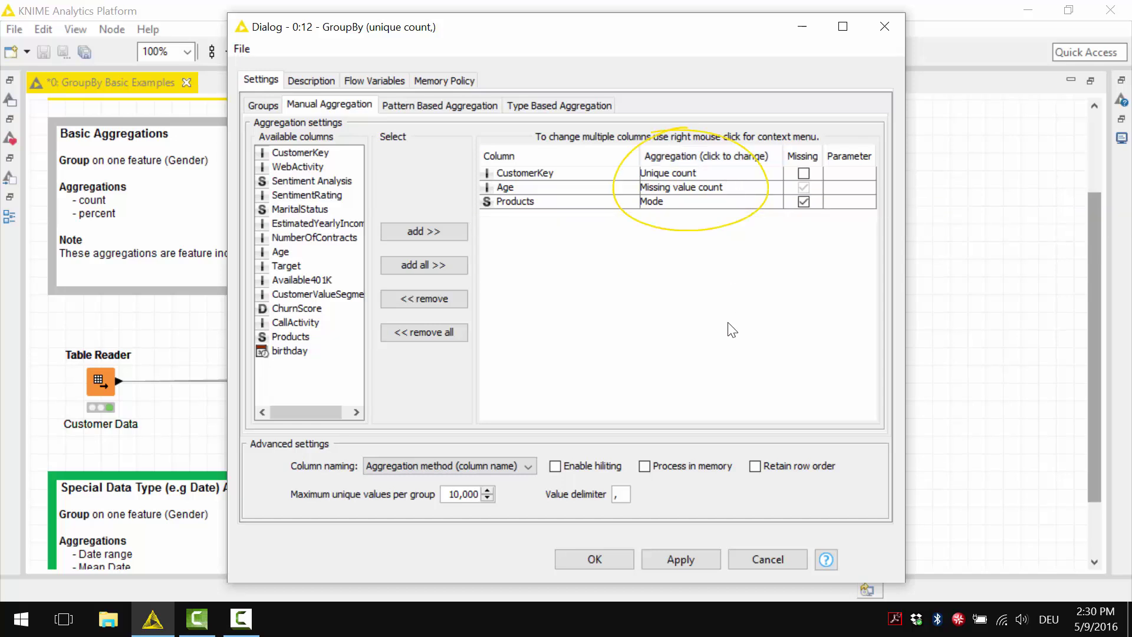
{"action": "left_click", "coordinate": [621, 564]}
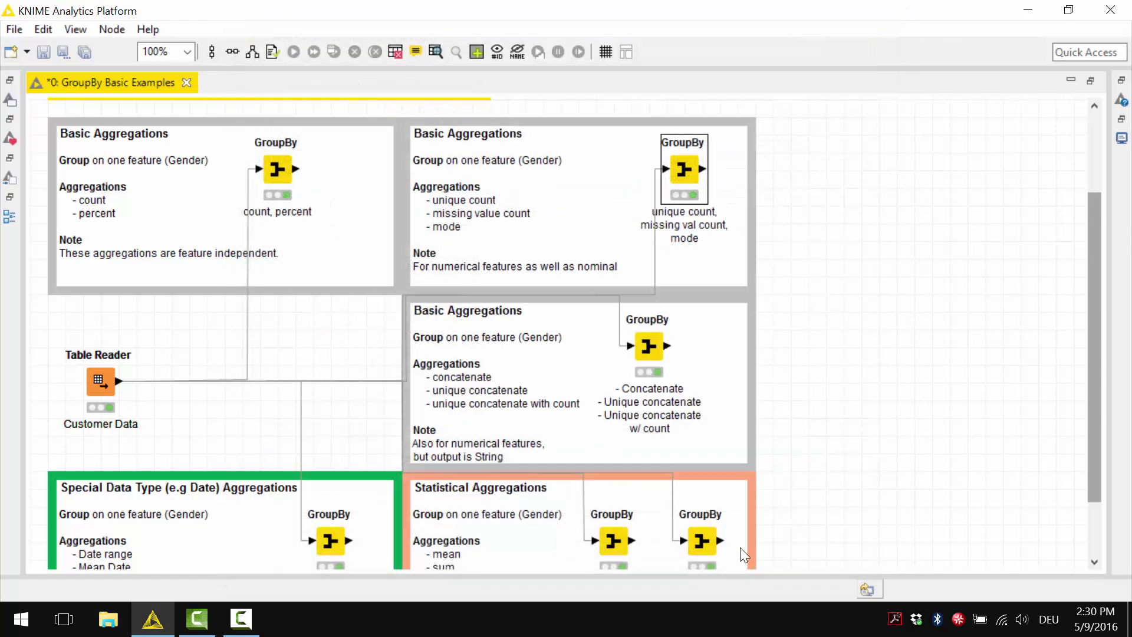
{"action": "right_click", "coordinate": [685, 170]}
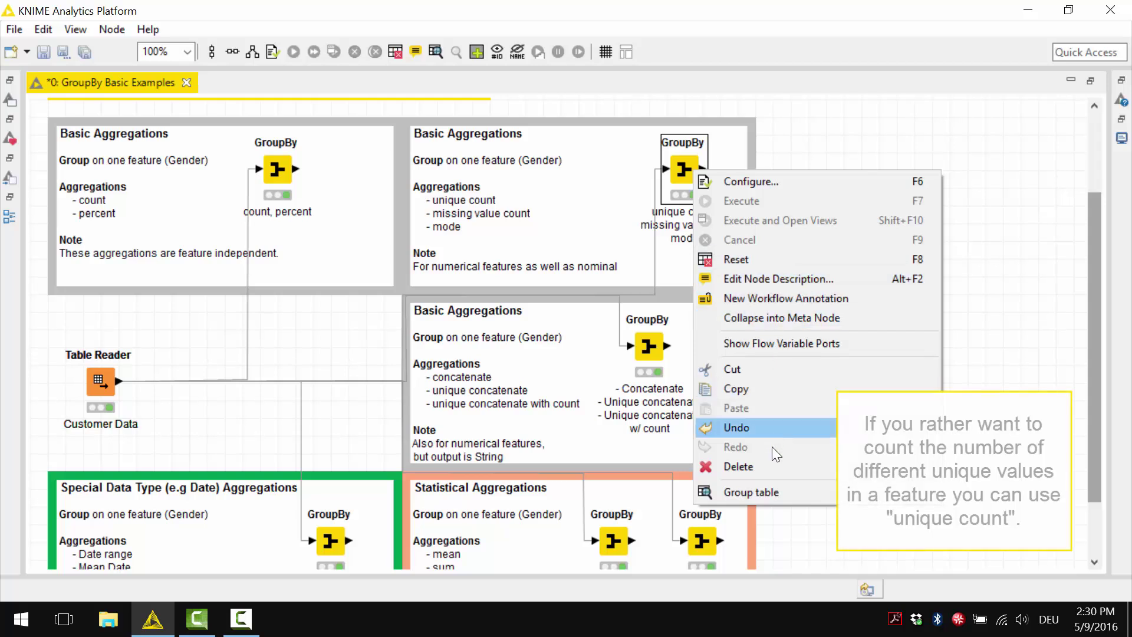
{"action": "left_click", "coordinate": [752, 492]}
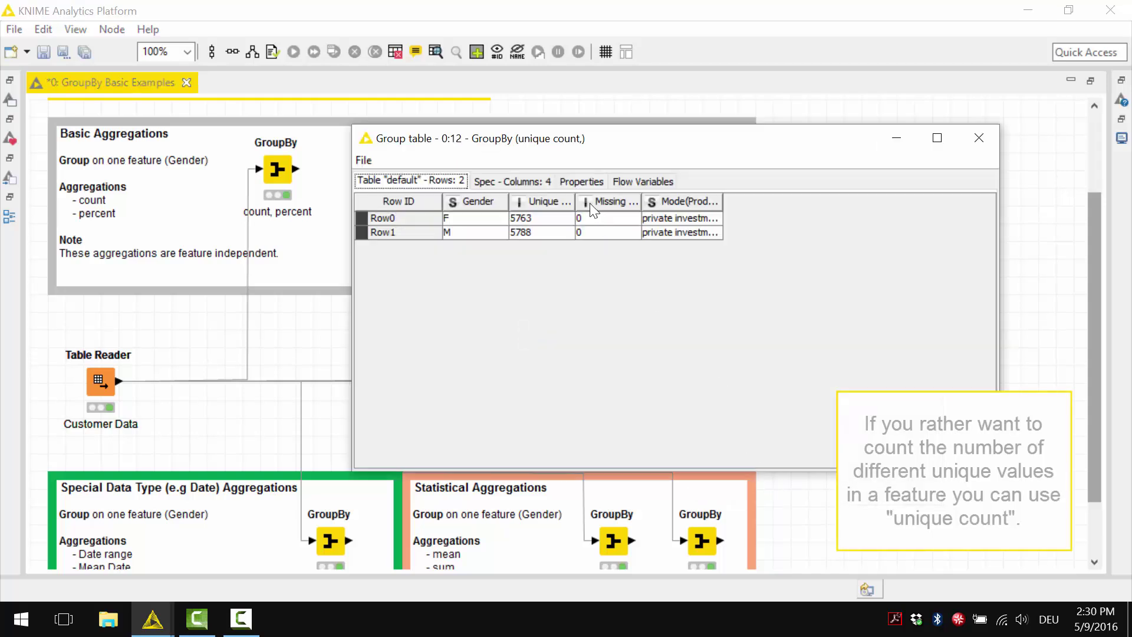
Widen the result columns to read unique counts (F 5763, M 5788), then open Concatenate's settings
{"action": "left_click_drag", "start_coordinate": [578, 202], "coordinate": [667, 202]}
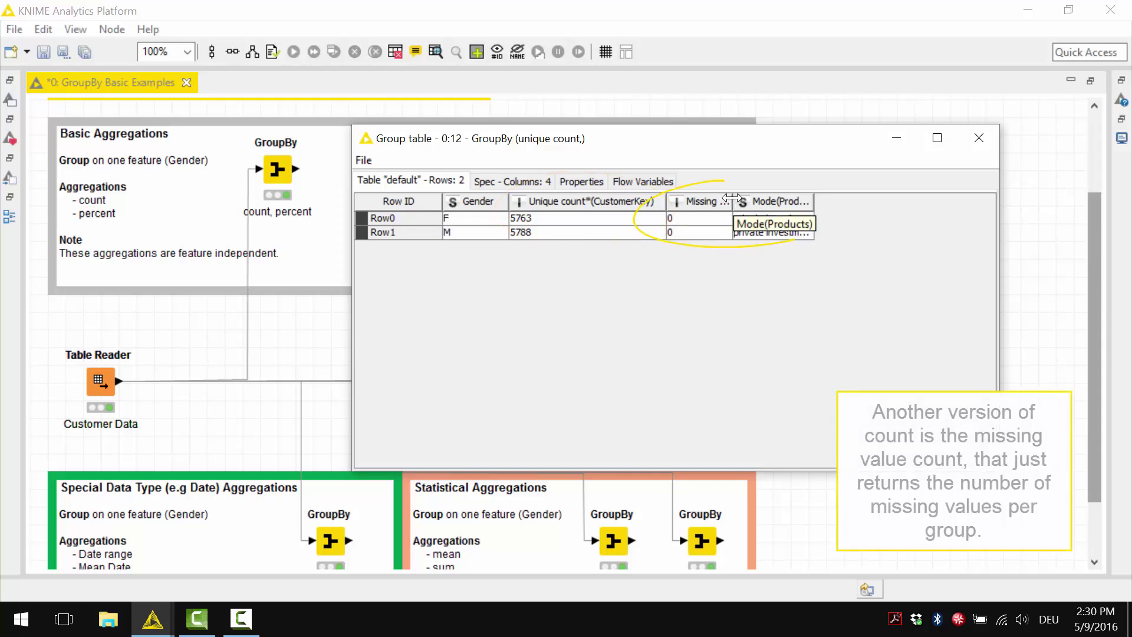
{"action": "left_click_drag", "start_coordinate": [731, 202], "coordinate": [803, 201]}
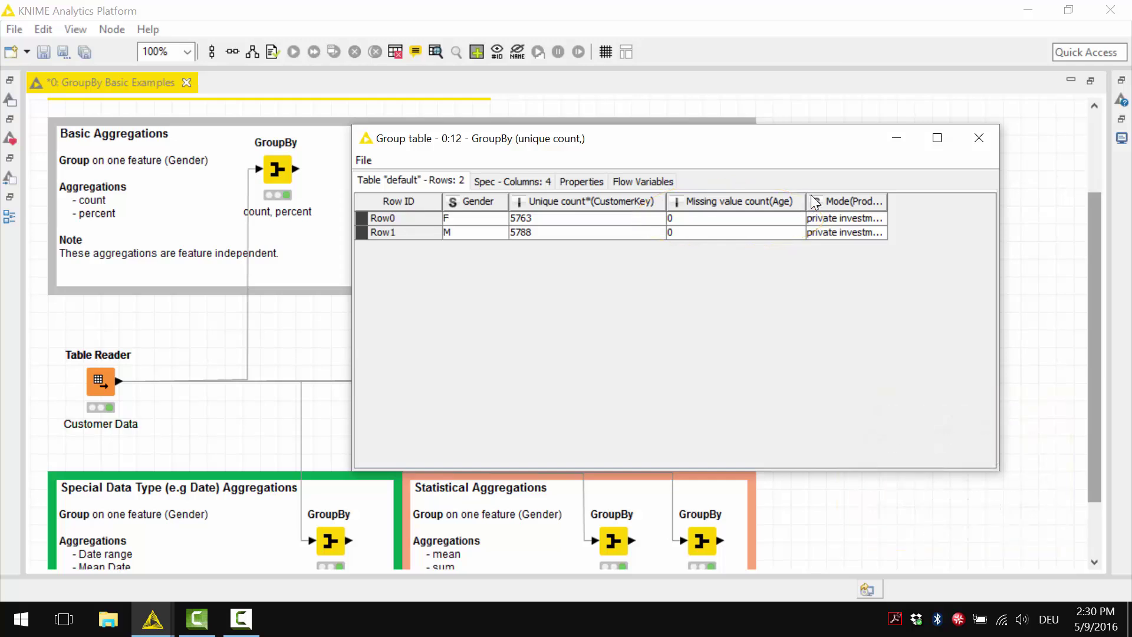
{"action": "left_click_drag", "start_coordinate": [884, 202], "coordinate": [925, 199]}
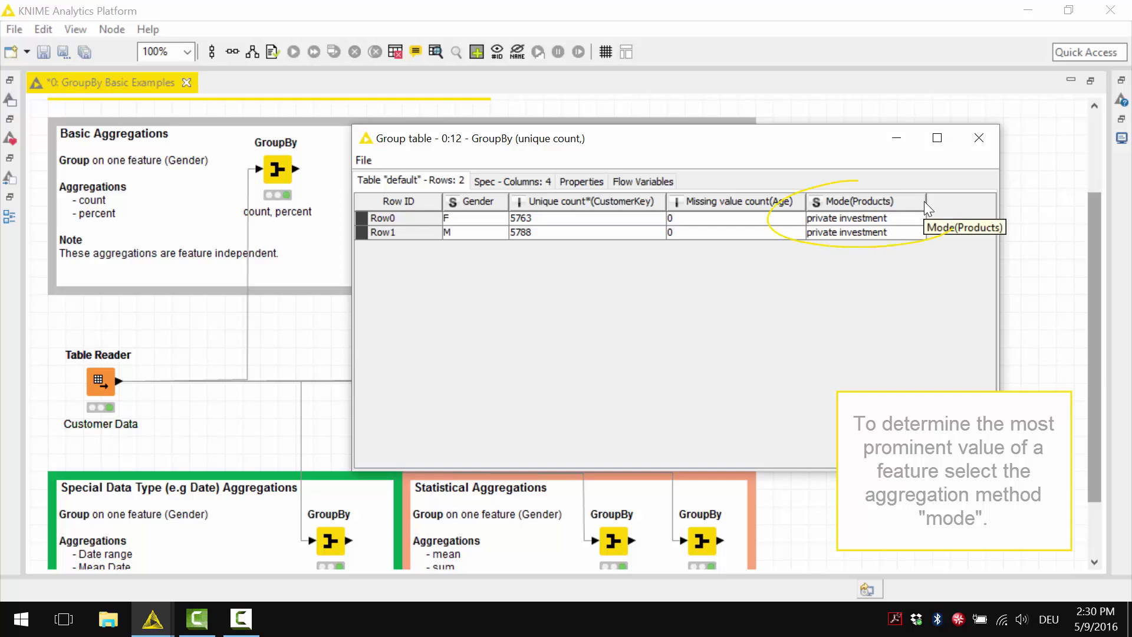
{"action": "left_click", "coordinate": [976, 139]}
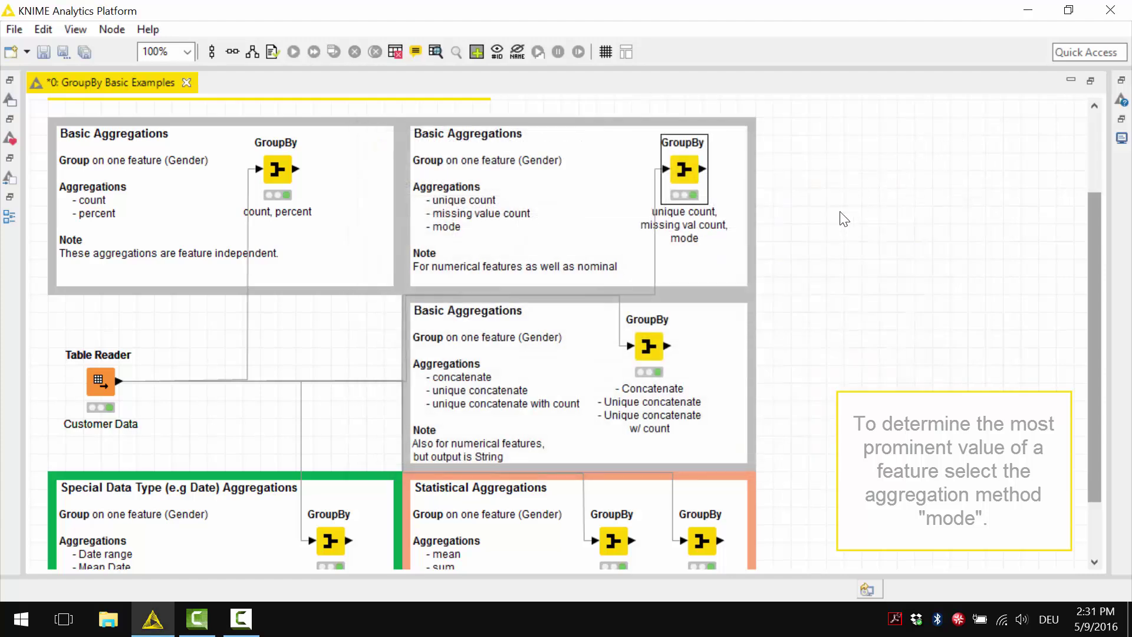
{"action": "double_click", "coordinate": [646, 344]}
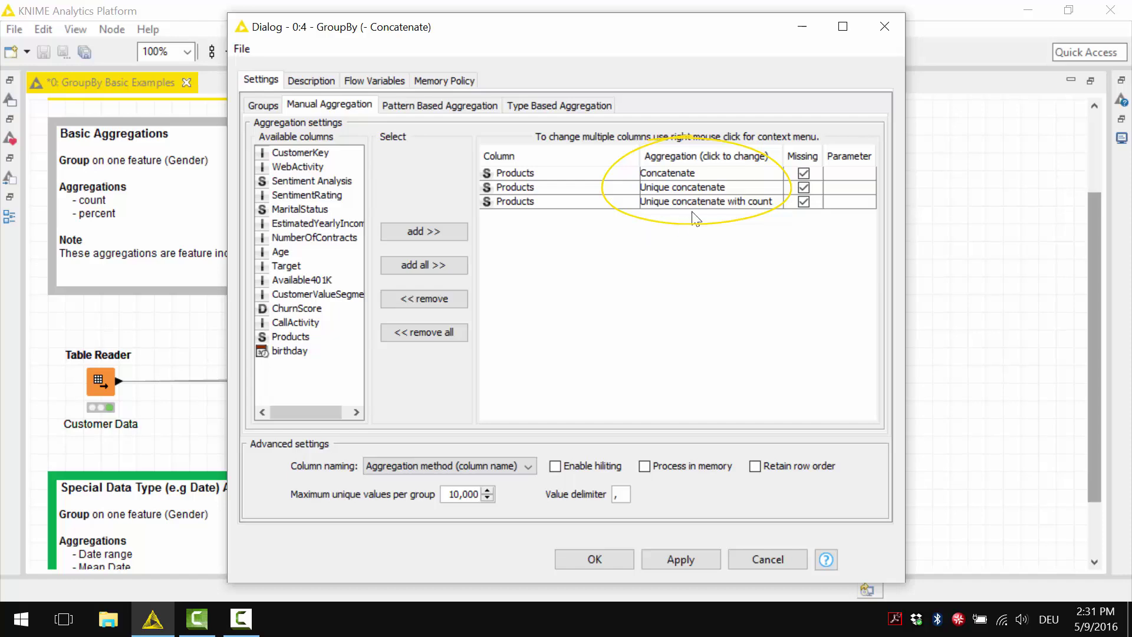
View the Concatenate output, including private investment counts 2212 and 2308, then close it
{"action": "left_click", "coordinate": [883, 27]}
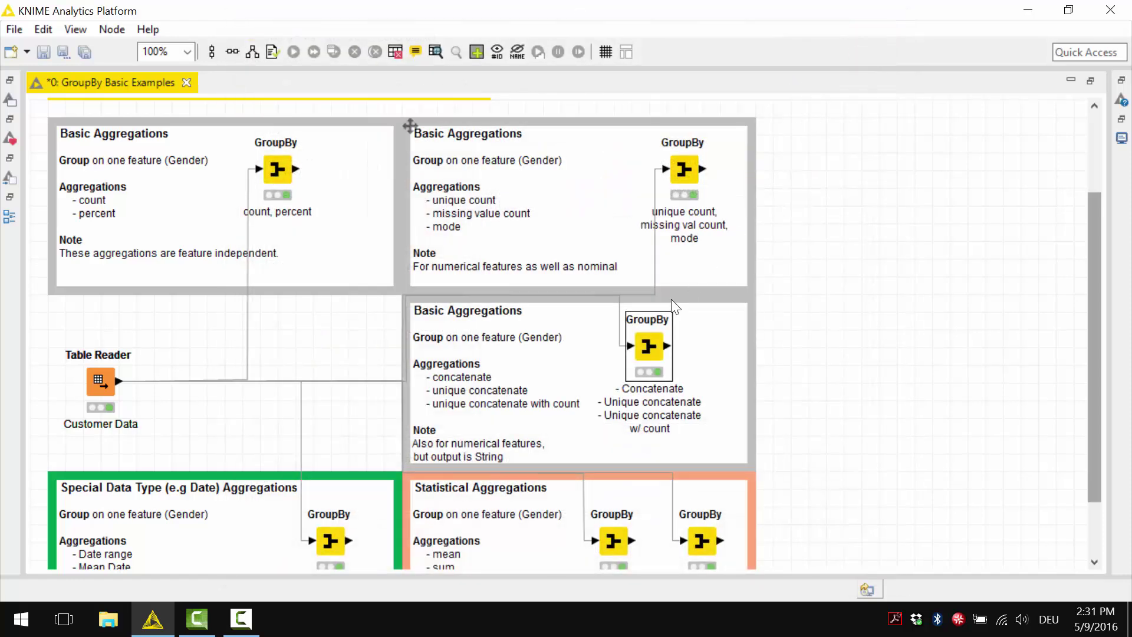
{"action": "right_click", "coordinate": [658, 344]}
{"action": "left_click", "coordinate": [713, 326]}
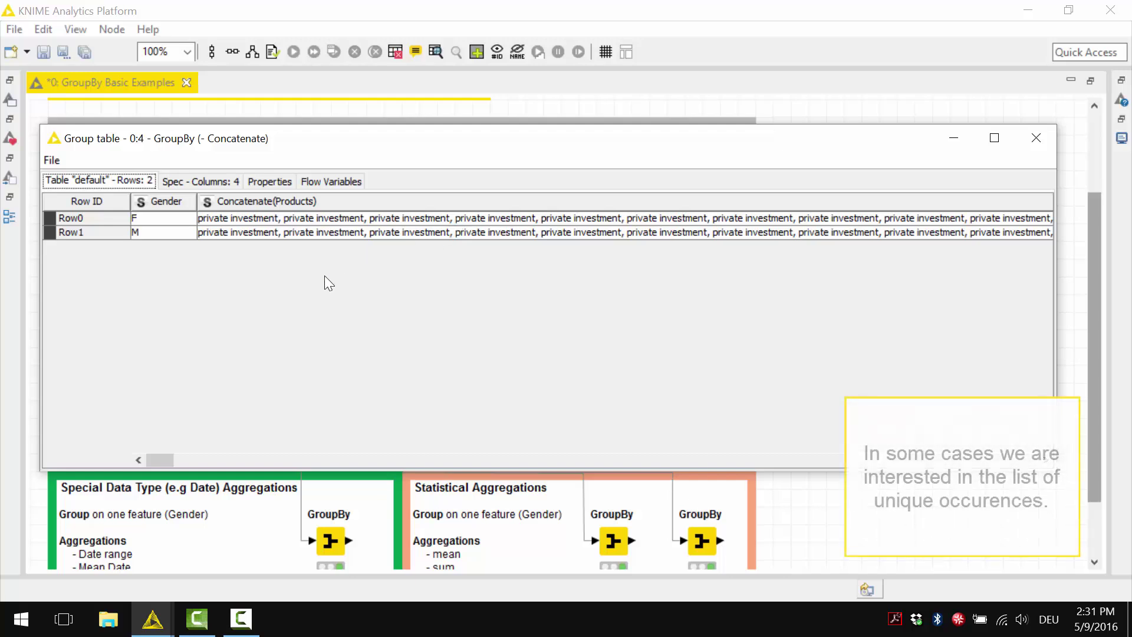
{"action": "left_click_drag", "start_coordinate": [162, 459], "coordinate": [884, 459]}
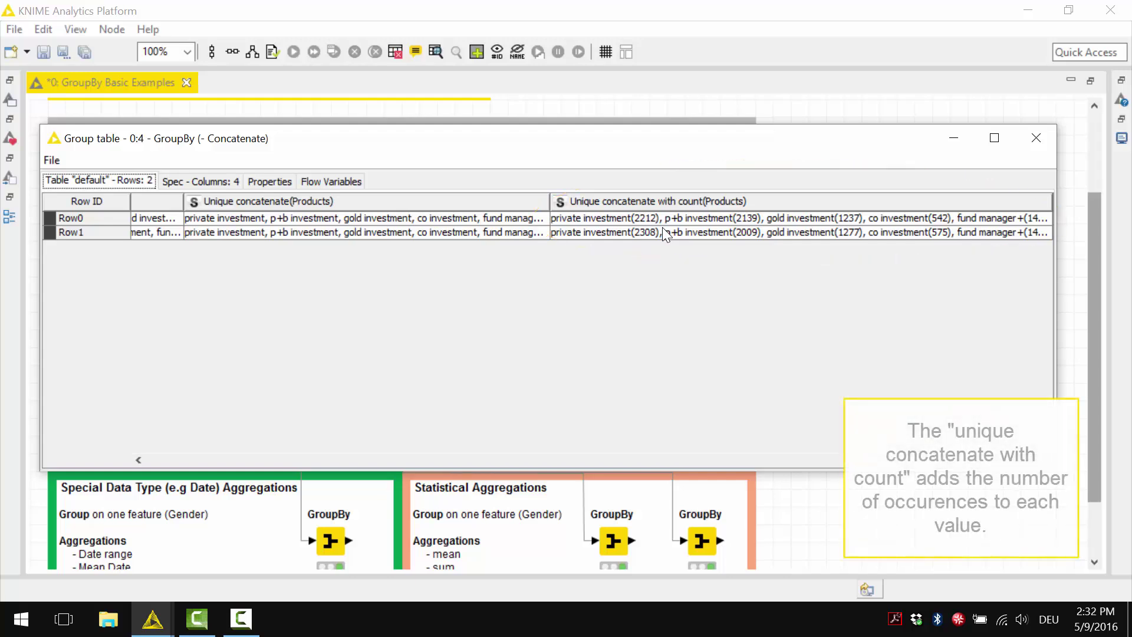
{"action": "left_click", "coordinate": [1036, 138]}
{"action": "scroll", "coordinate": [705, 440], "scroll_direction": "down", "scroll_amount": 1}
{"action": "scroll", "coordinate": [705, 439], "scroll_direction": "down", "scroll_amount": 3}
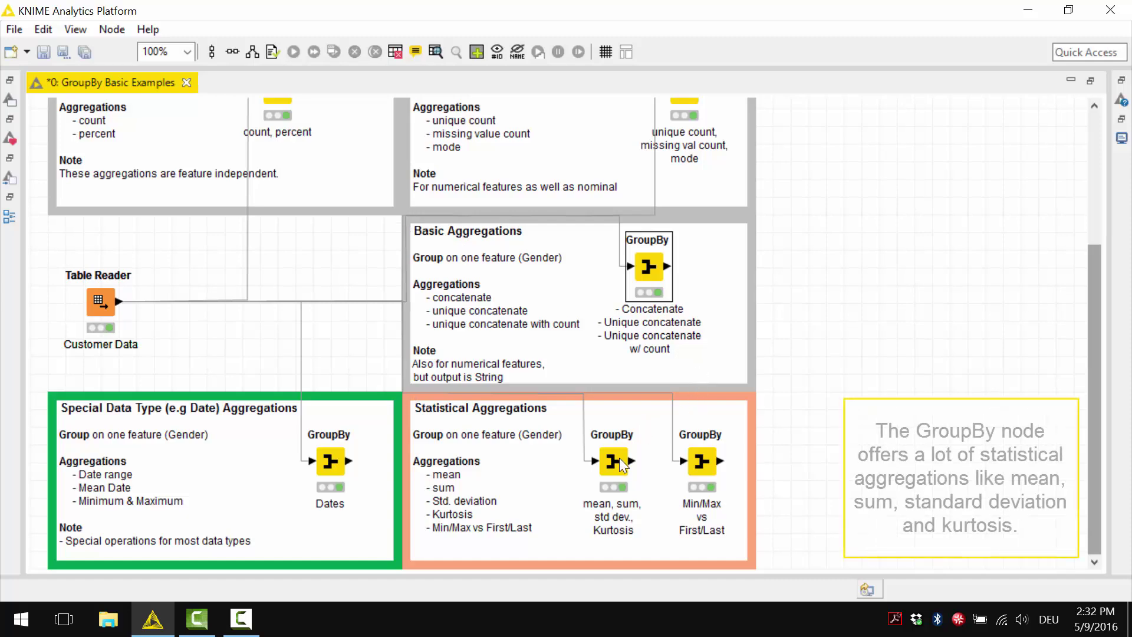
{"action": "double_click", "coordinate": [619, 456]}
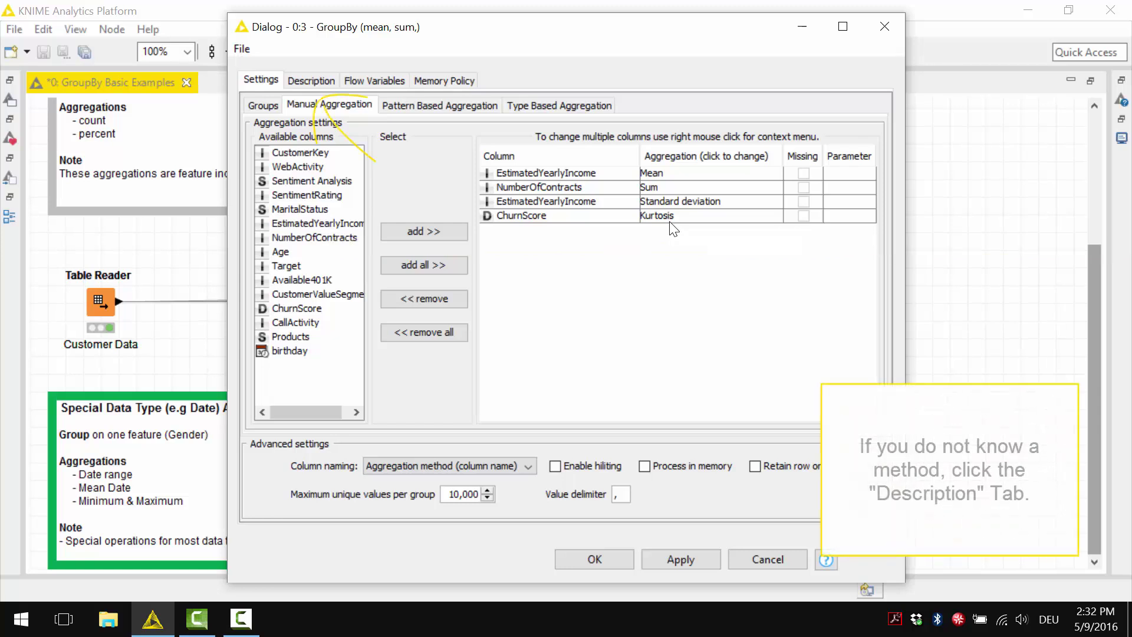
{"action": "left_click", "coordinate": [310, 80]}
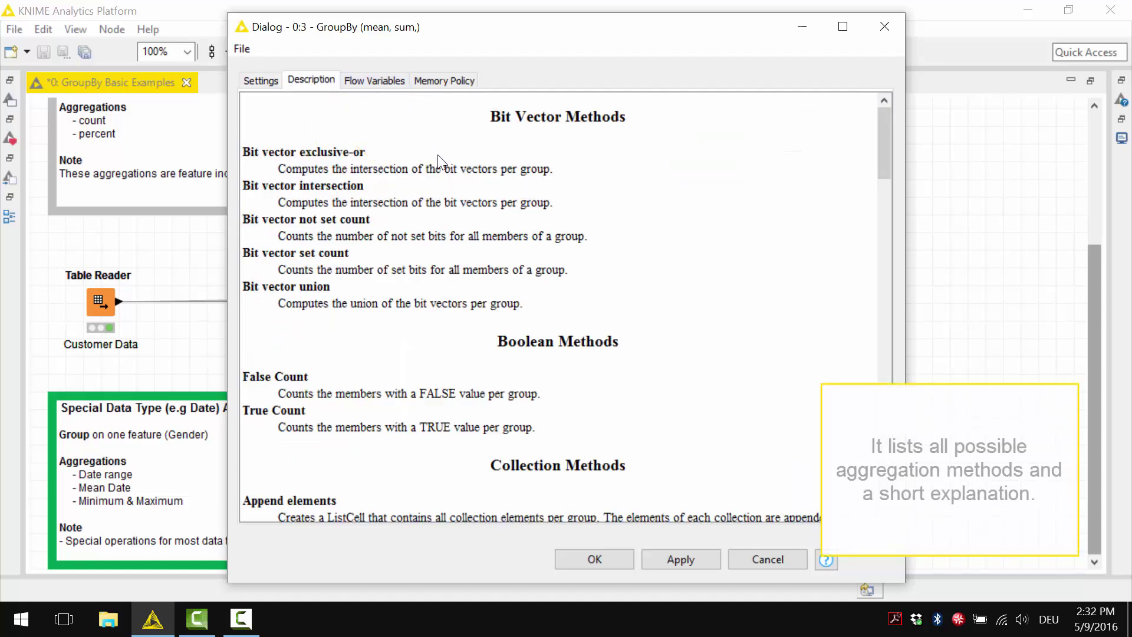
{"action": "left_click", "coordinate": [767, 558]}
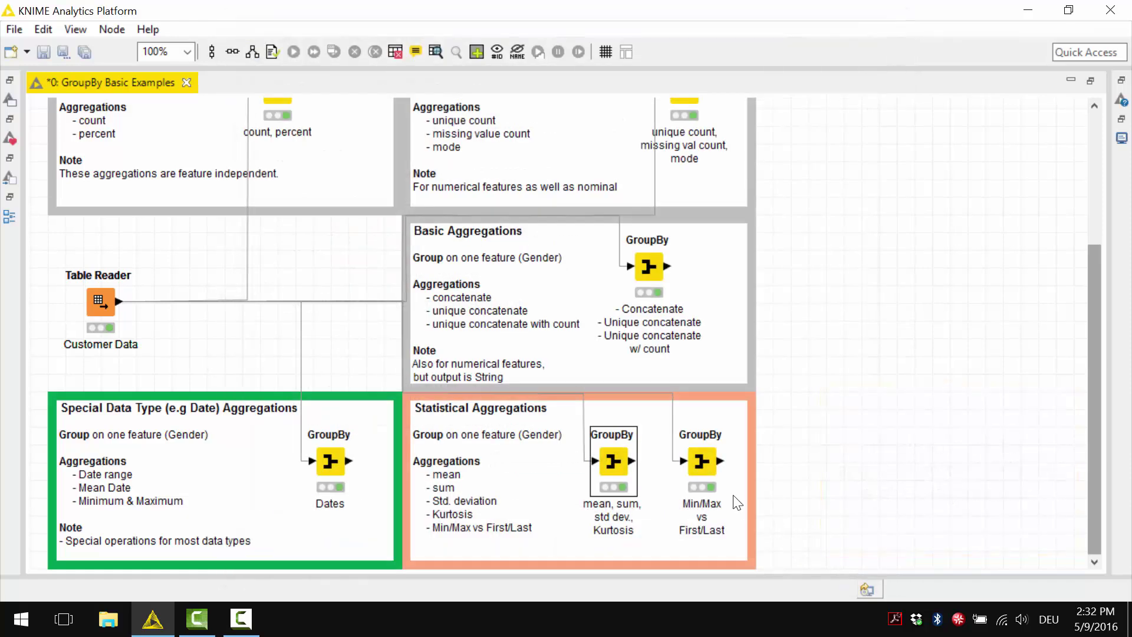
{"action": "left_click", "coordinate": [701, 460]}
{"action": "key", "text": "F6"}
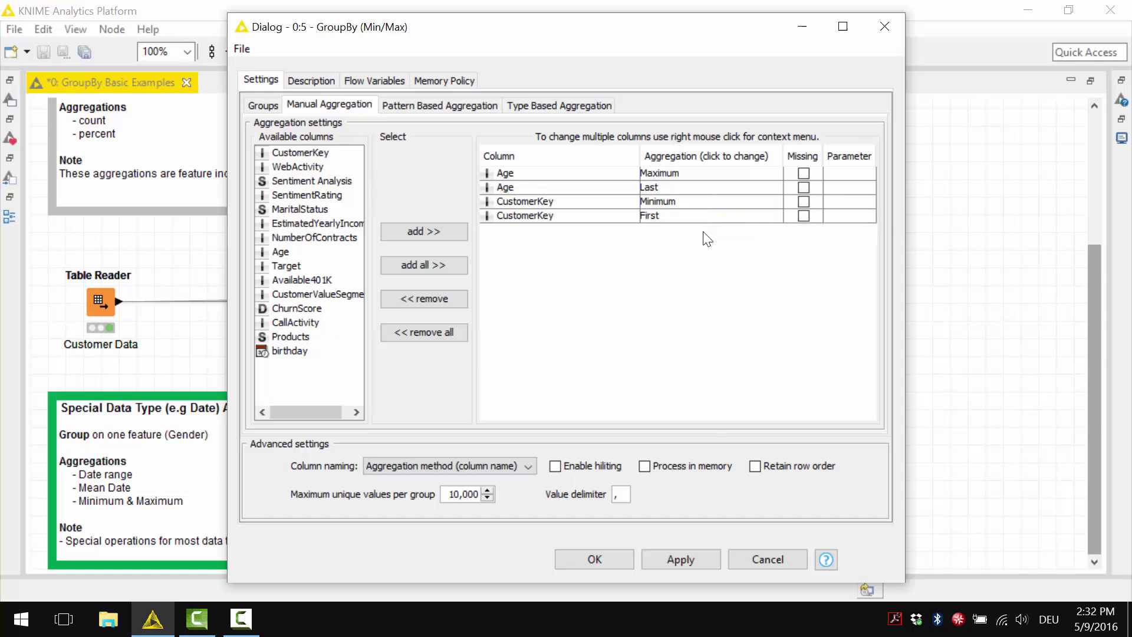
{"action": "left_click", "coordinate": [767, 559]}
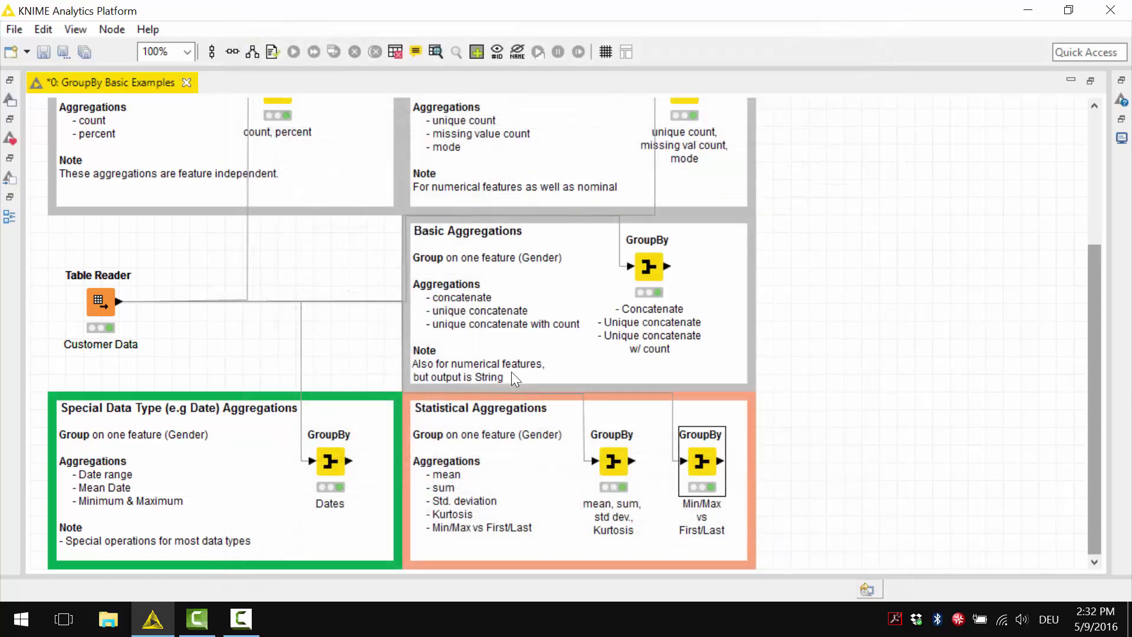
{"action": "right_click", "coordinate": [709, 467]}
{"action": "left_click", "coordinate": [767, 454]}
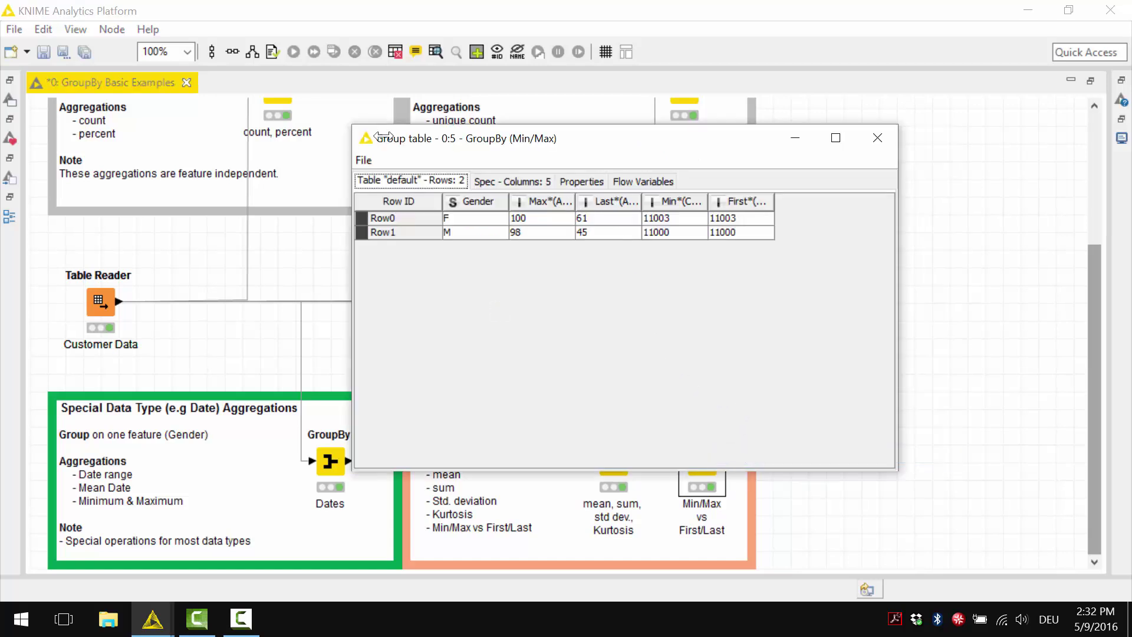
{"action": "left_click_drag", "start_coordinate": [576, 202], "coordinate": [594, 203]}
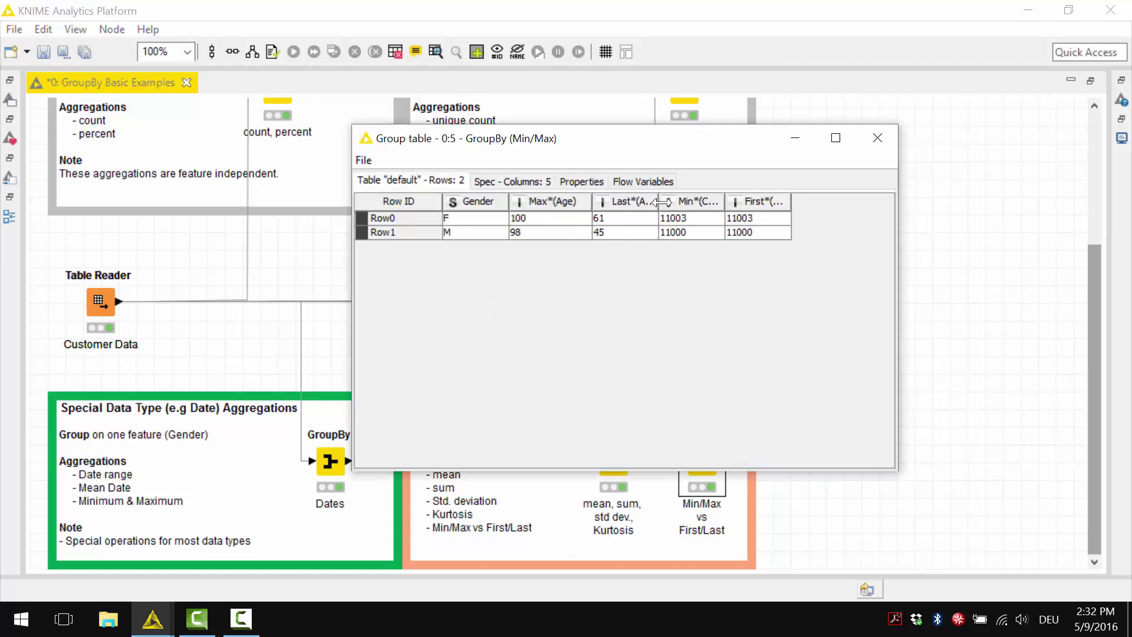
{"action": "left_click_drag", "start_coordinate": [662, 202], "coordinate": [680, 201]}
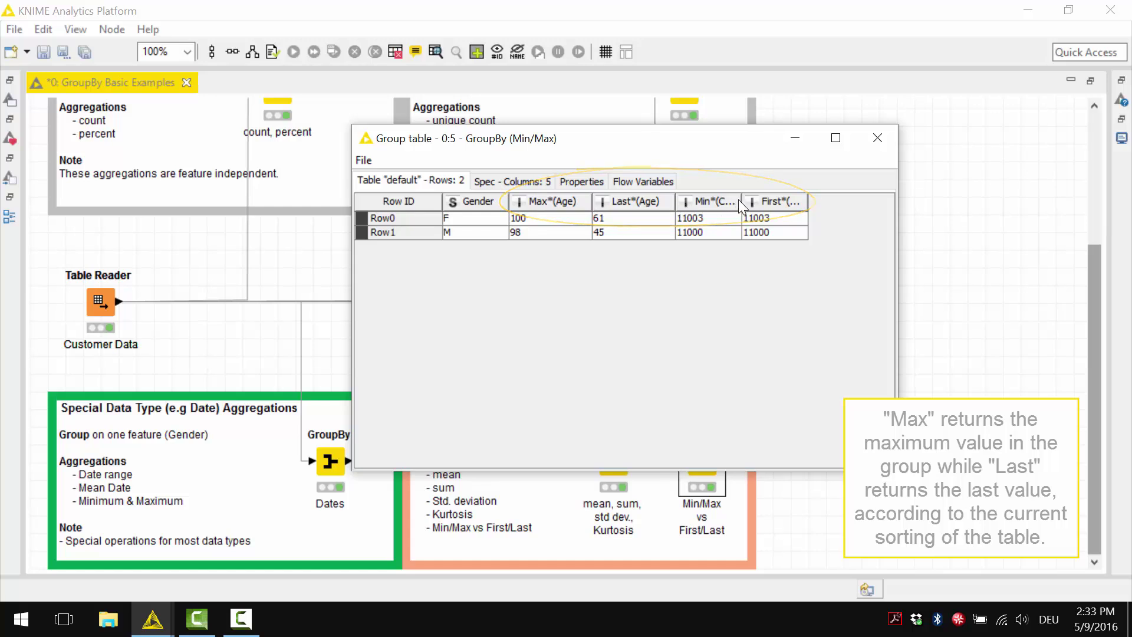
{"action": "left_click_drag", "start_coordinate": [741, 201], "coordinate": [911, 201]}
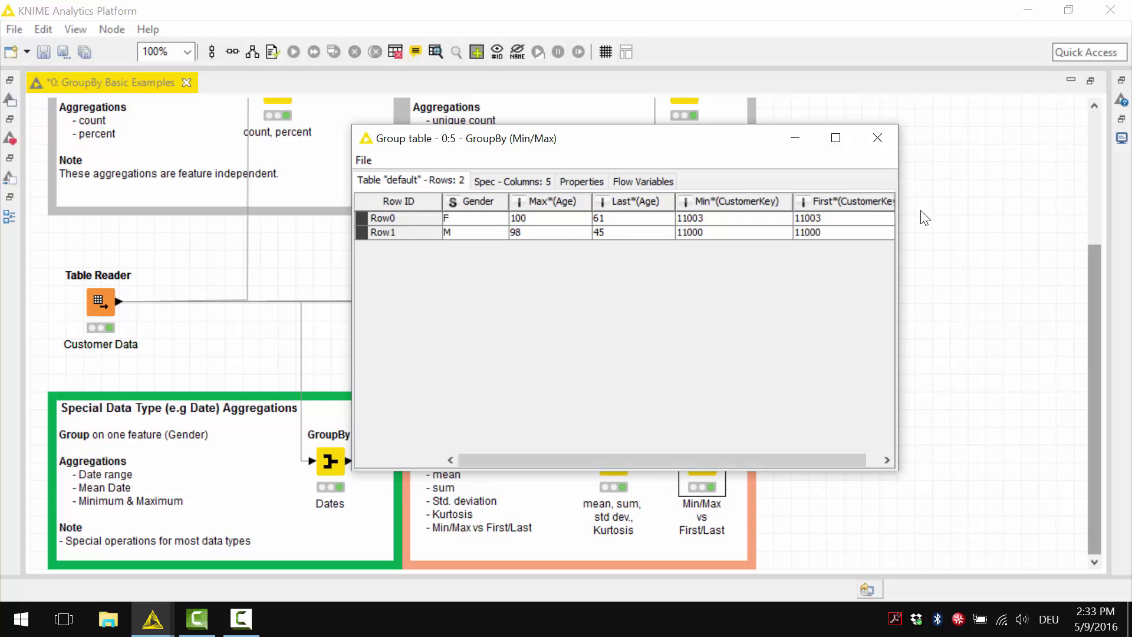
{"action": "left_click", "coordinate": [877, 138]}
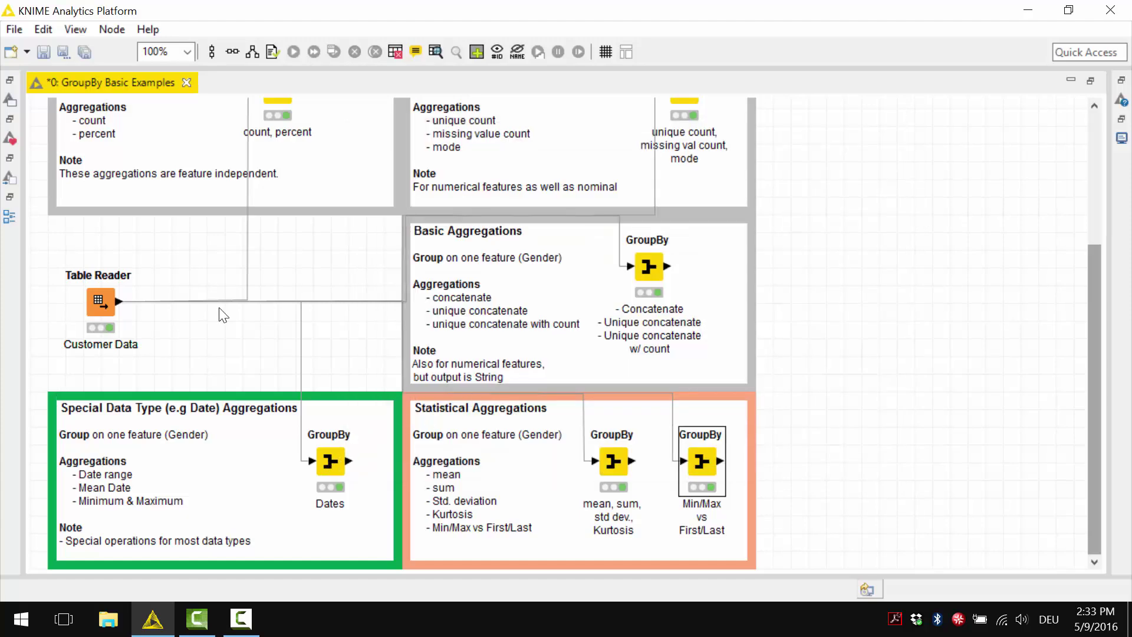
Check the Dates node settings, then open its output and widen Date range (F 26,115; M 25,542)
{"action": "double_click", "coordinate": [328, 461]}
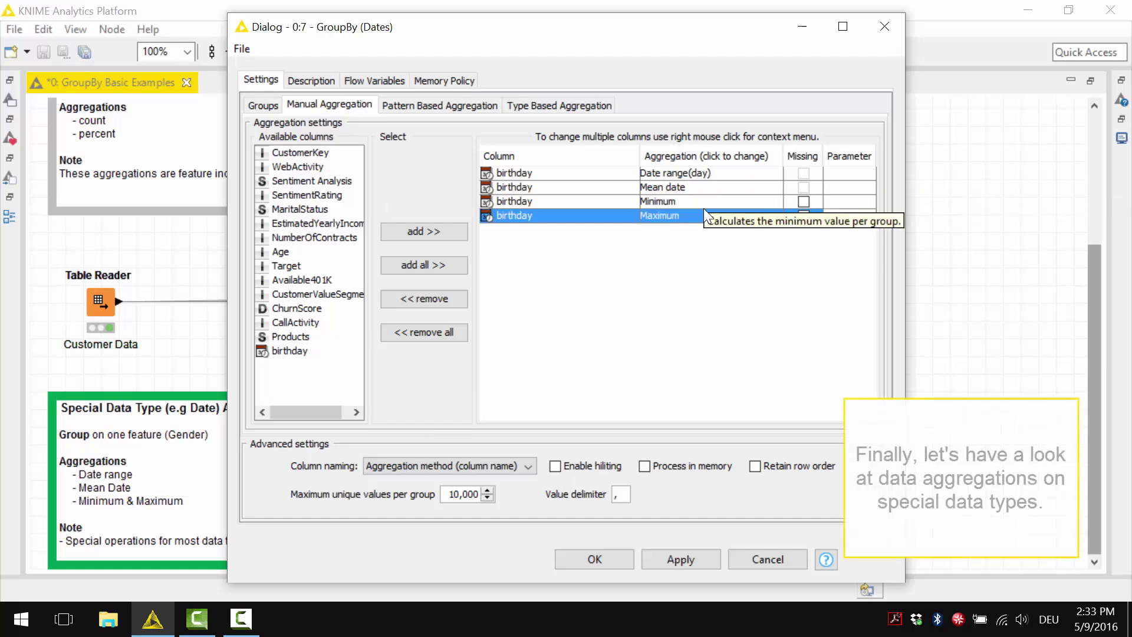
{"action": "left_click", "coordinate": [766, 560]}
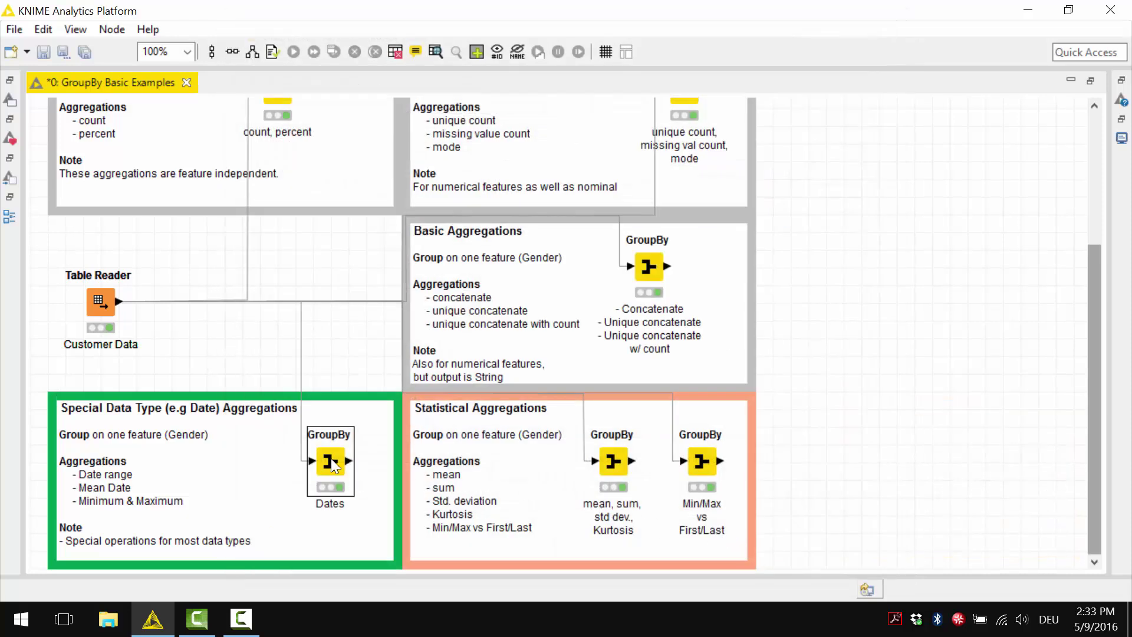
{"action": "right_click", "coordinate": [334, 464]}
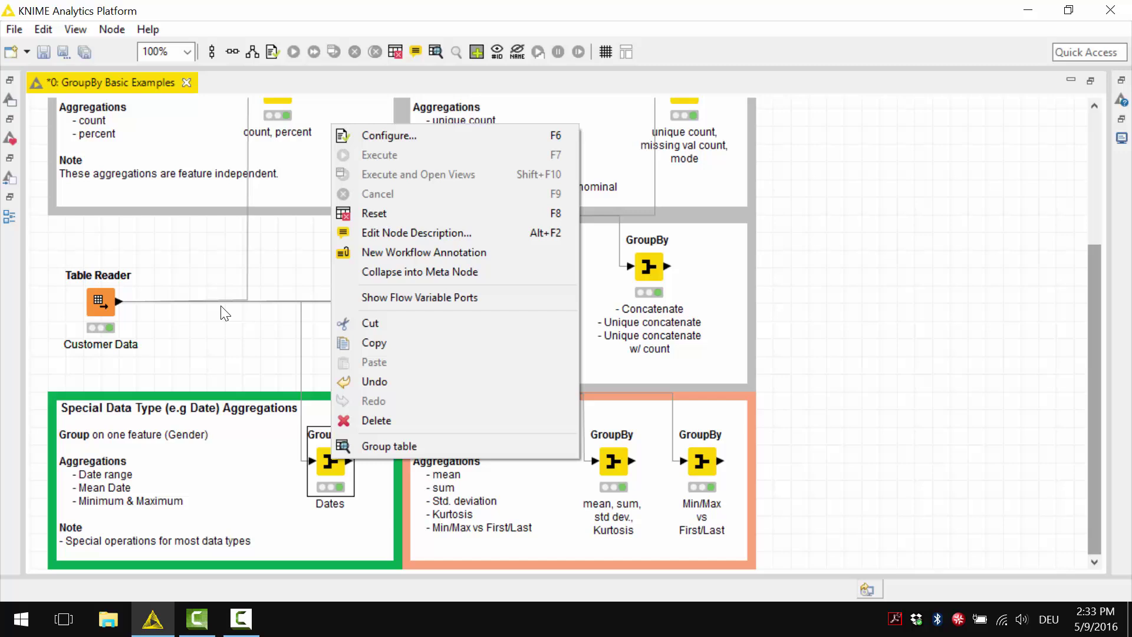
{"action": "left_click", "coordinate": [360, 448]}
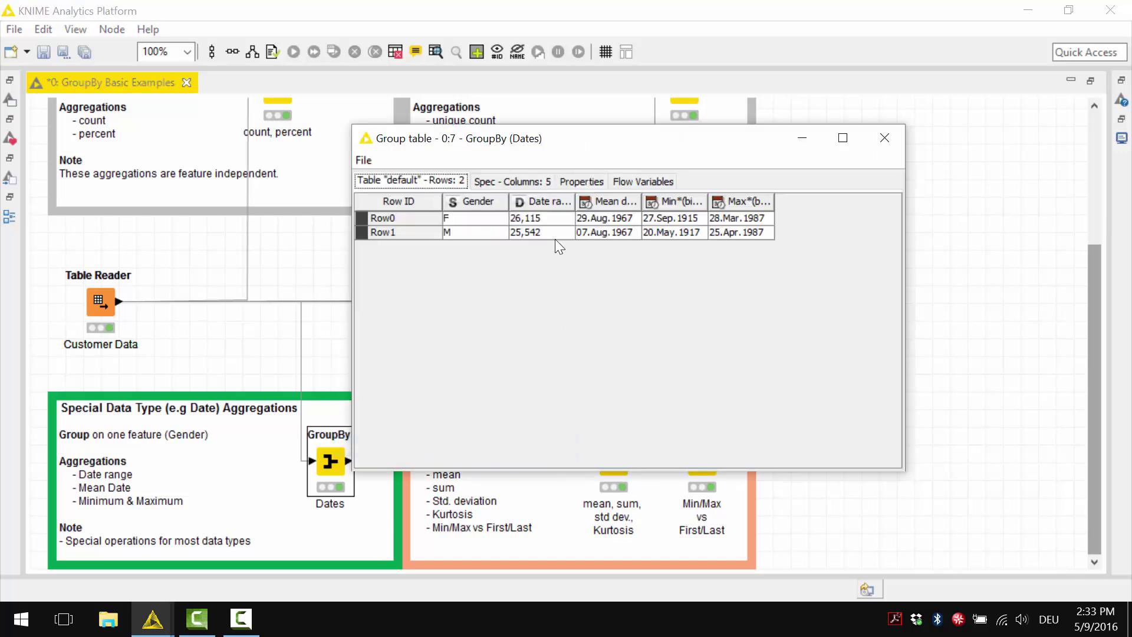
{"action": "left_click_drag", "start_coordinate": [573, 202], "coordinate": [656, 206]}
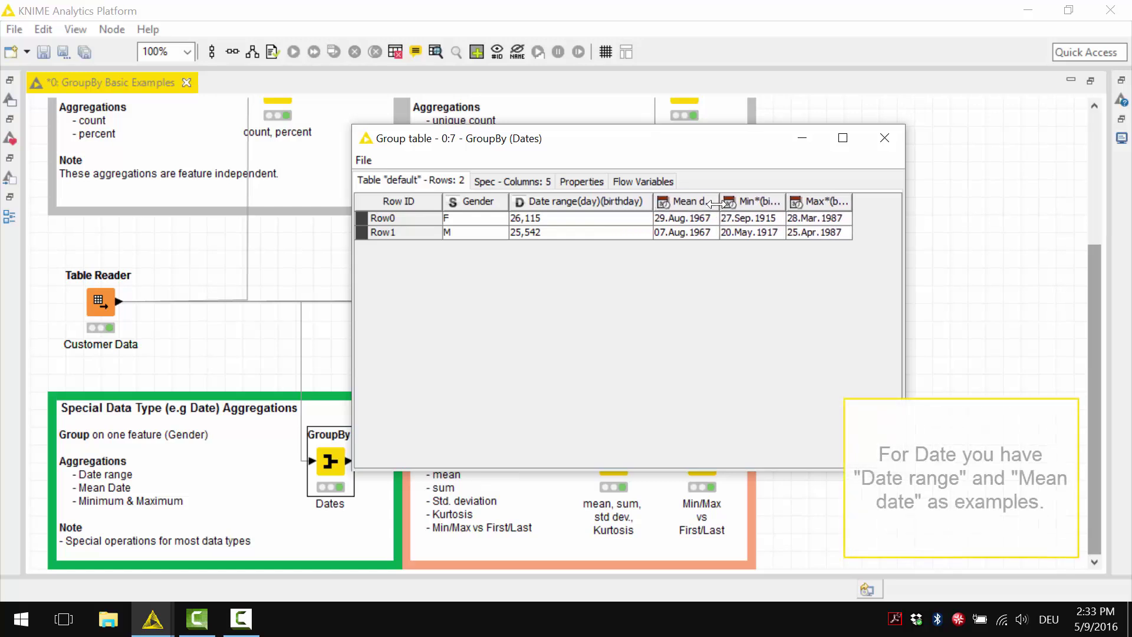
{"action": "left_click_drag", "start_coordinate": [724, 201], "coordinate": [776, 202]}
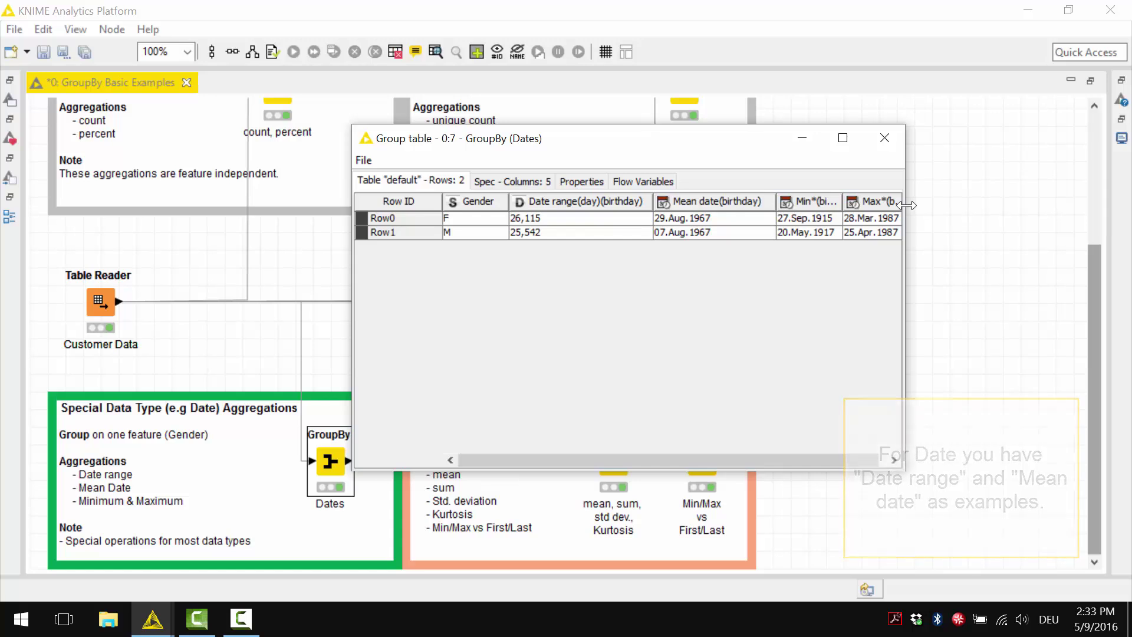
{"action": "left_click_drag", "start_coordinate": [904, 203], "coordinate": [972, 205]}
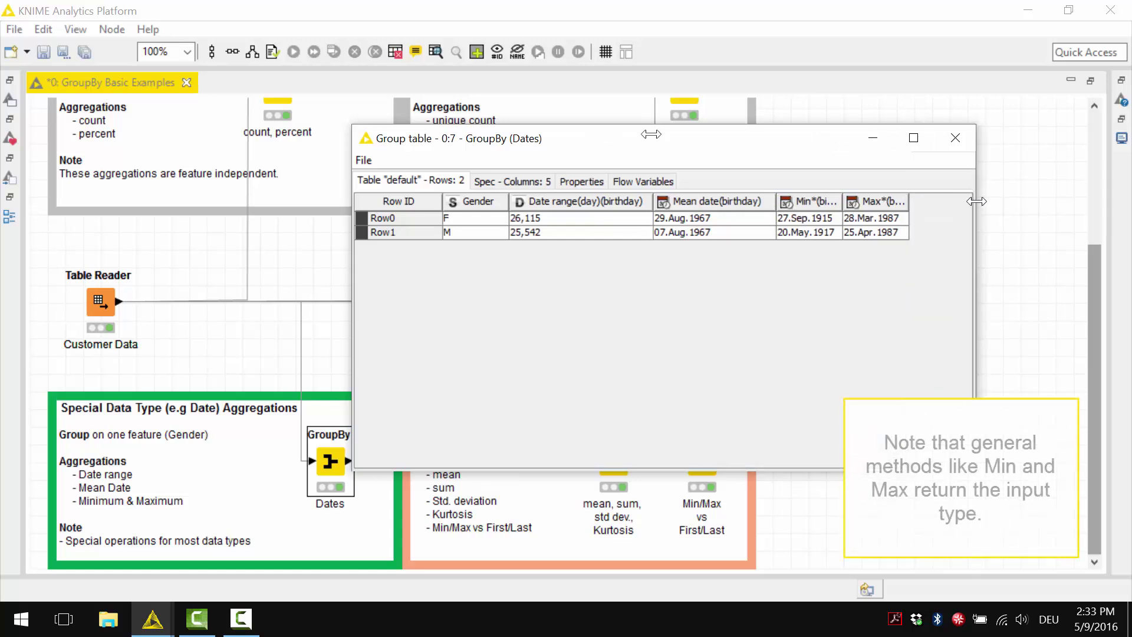